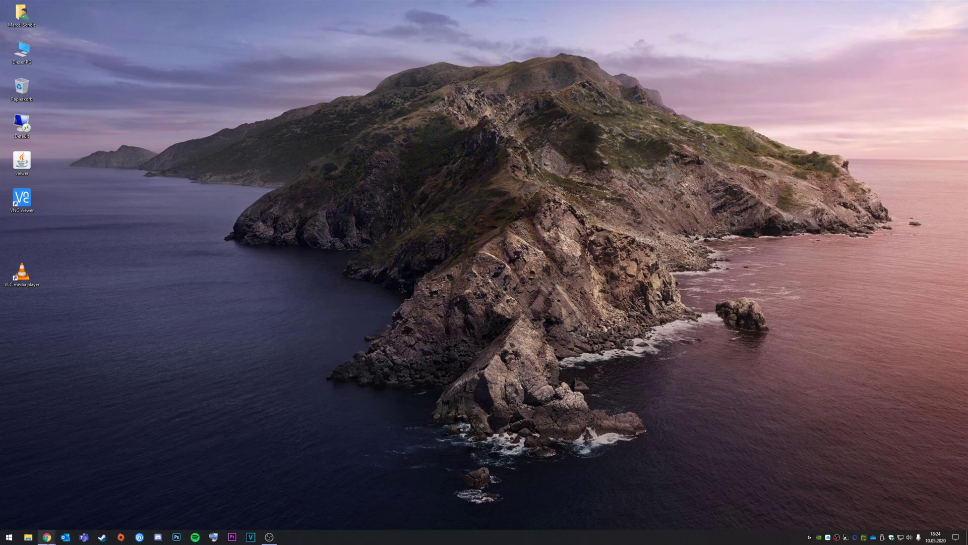
Step: Bring WebAdmin forward and open the Schnittstellen list under Schnittstellen & Routing
mouse_move(48, 536)
click(81, 507)
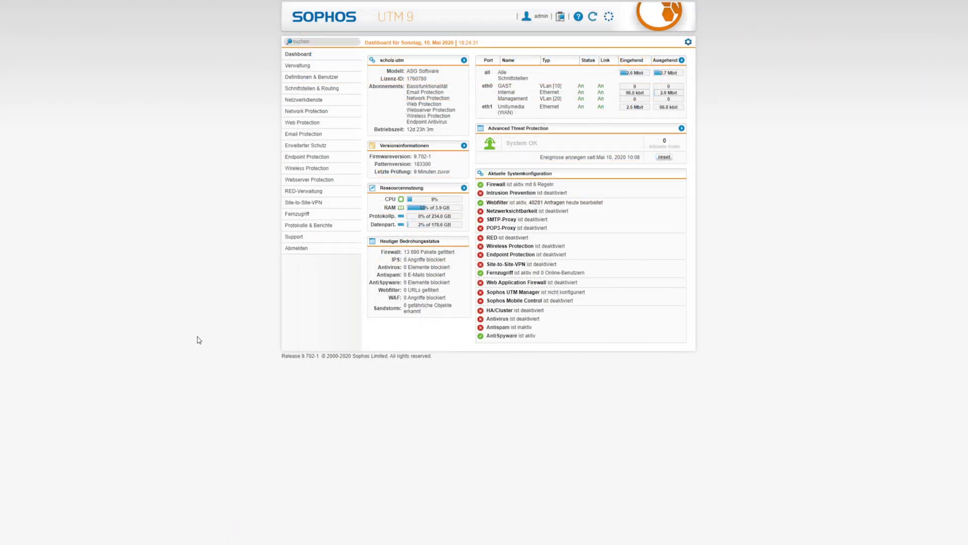
click(306, 89)
click(302, 101)
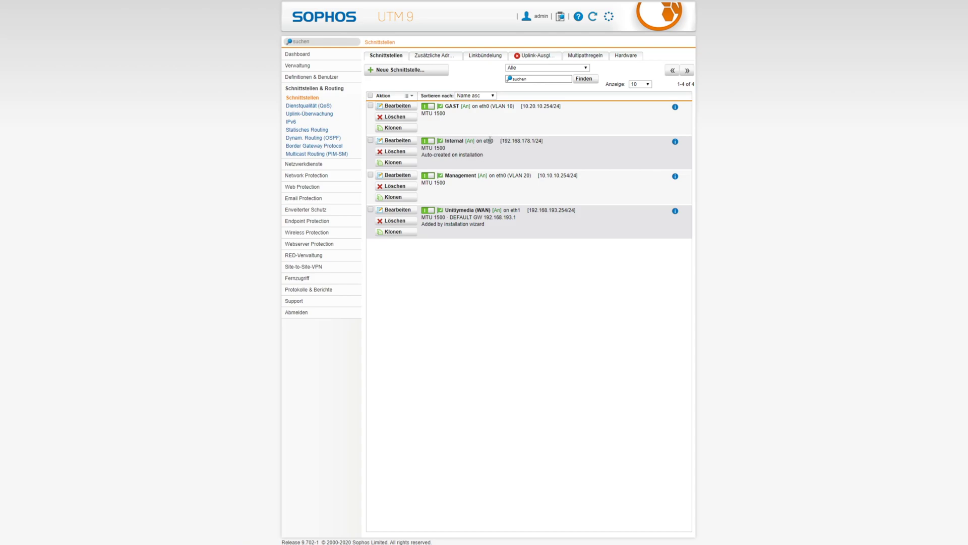
Step: Check GAST's VLAN 10 label and Management's 10.10.10.254/24 address, then start a new interface
drag(489, 106, 515, 107)
click(515, 107)
drag(576, 175, 538, 175)
click(581, 172)
click(409, 72)
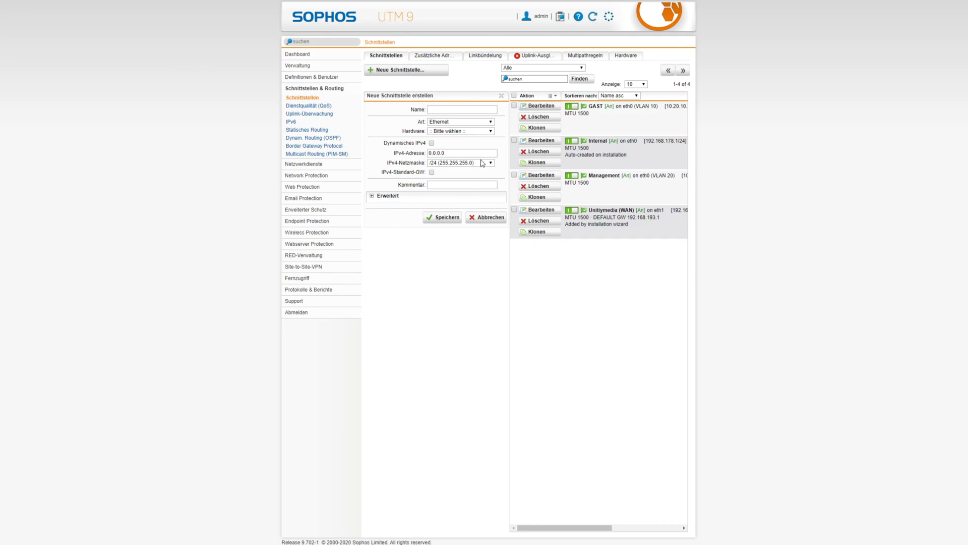
Step: Set the interface type to Ethernet-VLAN and bring up the Hardware port choices
click(444, 124)
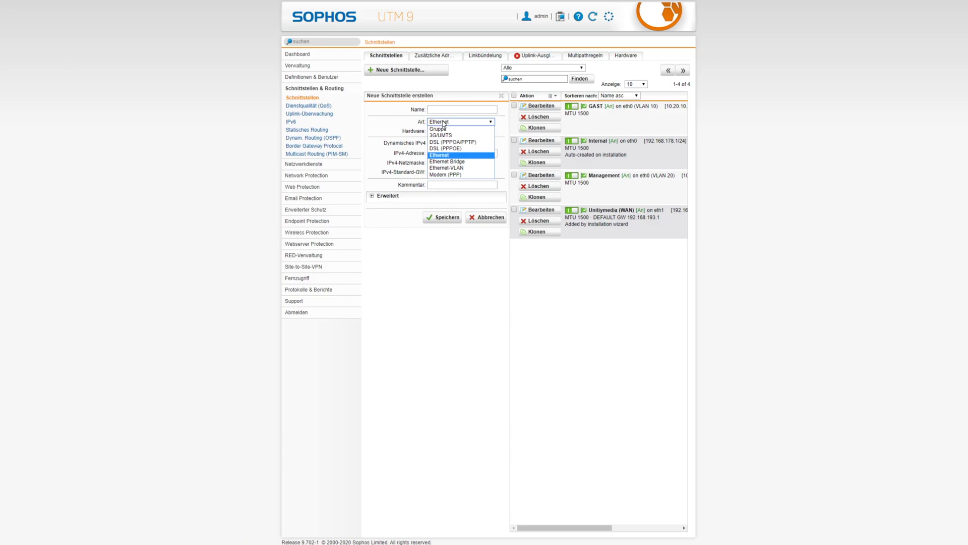
click(443, 170)
click(456, 132)
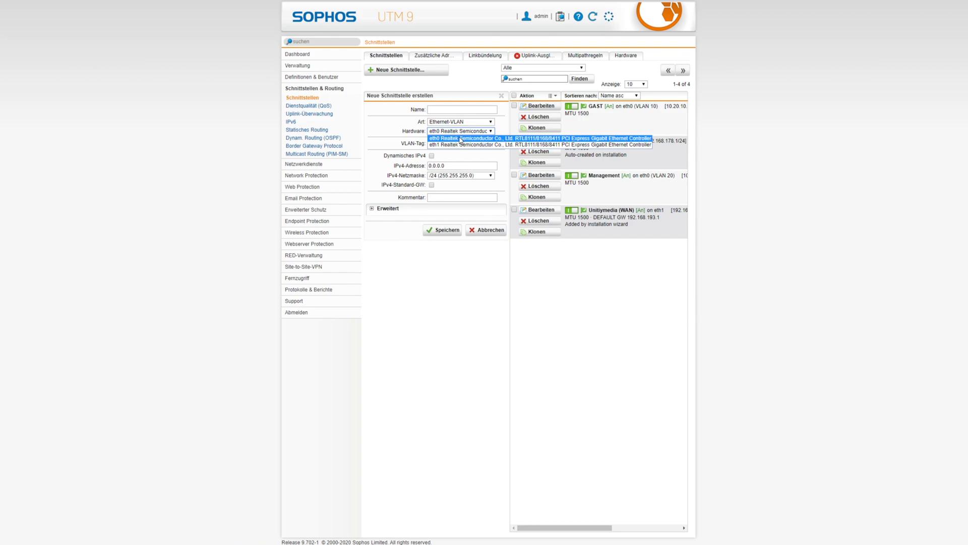
Step: Name the interface TEST on eth0, VLAN tag 30, static IPv4 192.168.198.254
click(461, 139)
click(448, 111)
text(TEST)
click(451, 143)
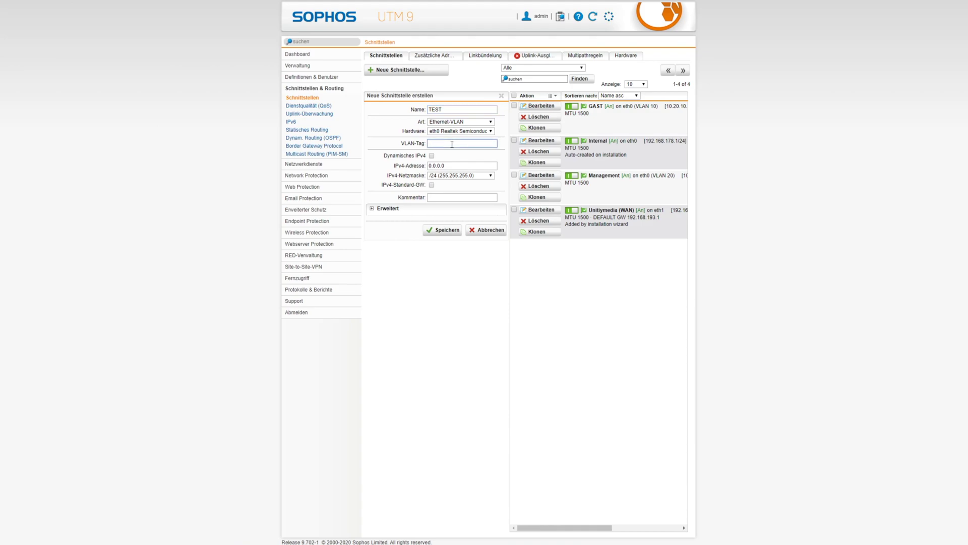
text(30)
click(431, 156)
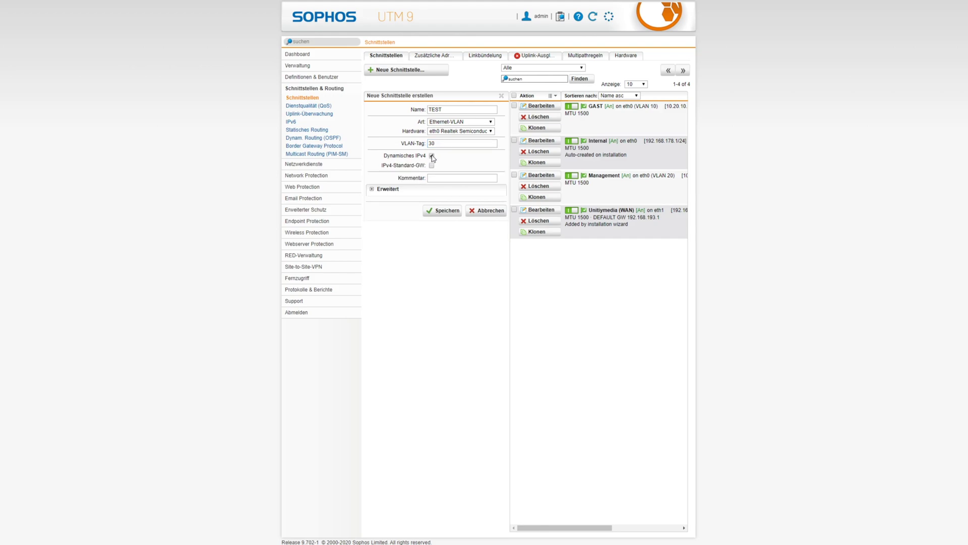
click(431, 156)
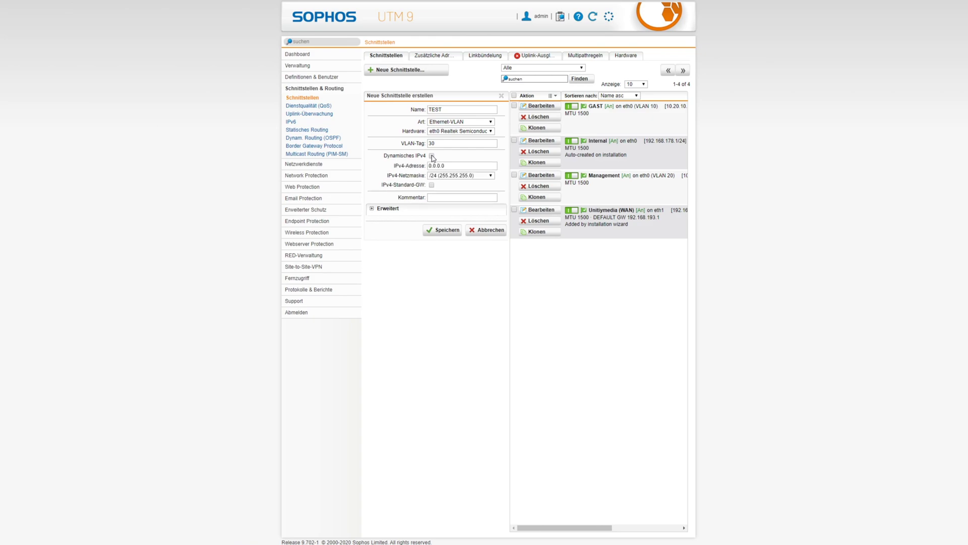
click(456, 165)
text(192.168.198.254)
click(379, 209)
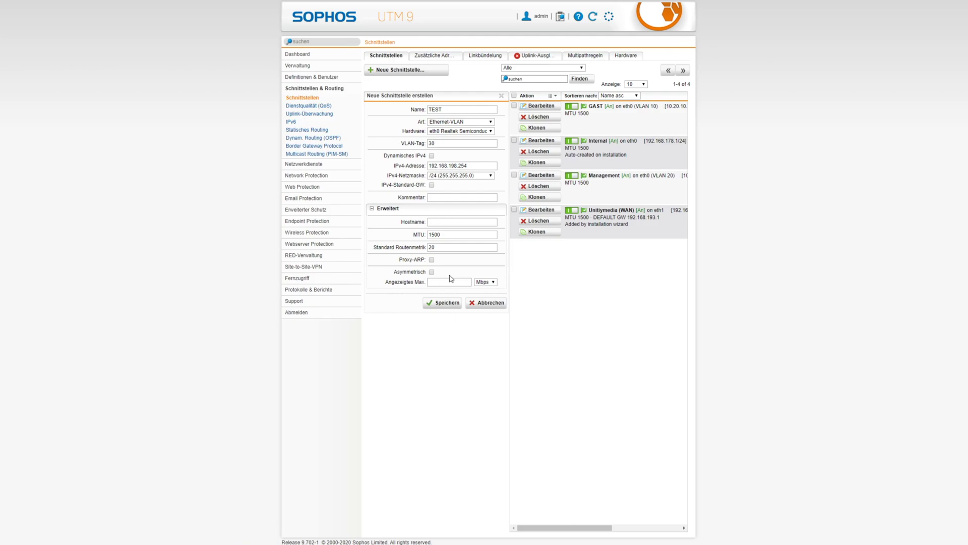
click(371, 208)
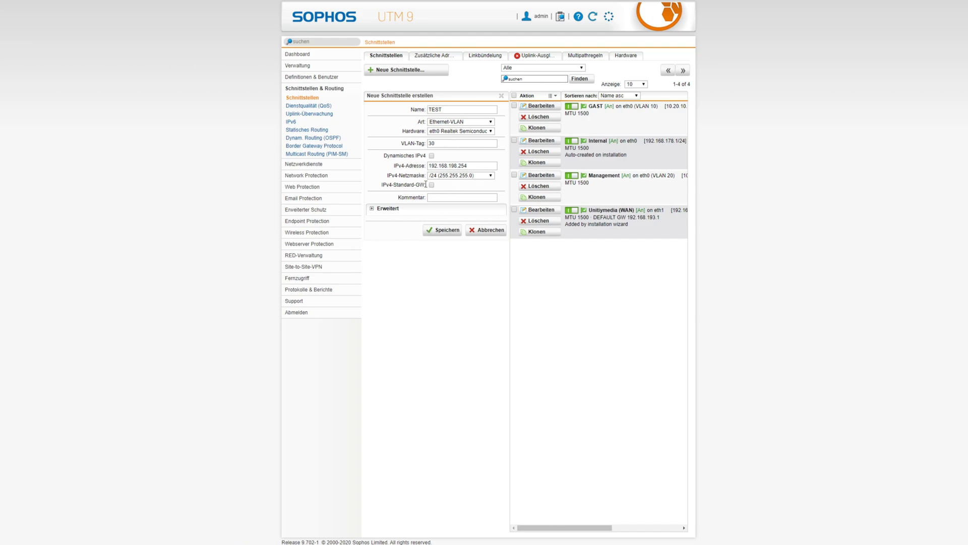
Step: Save the TEST interface and switch its toggle on
click(437, 231)
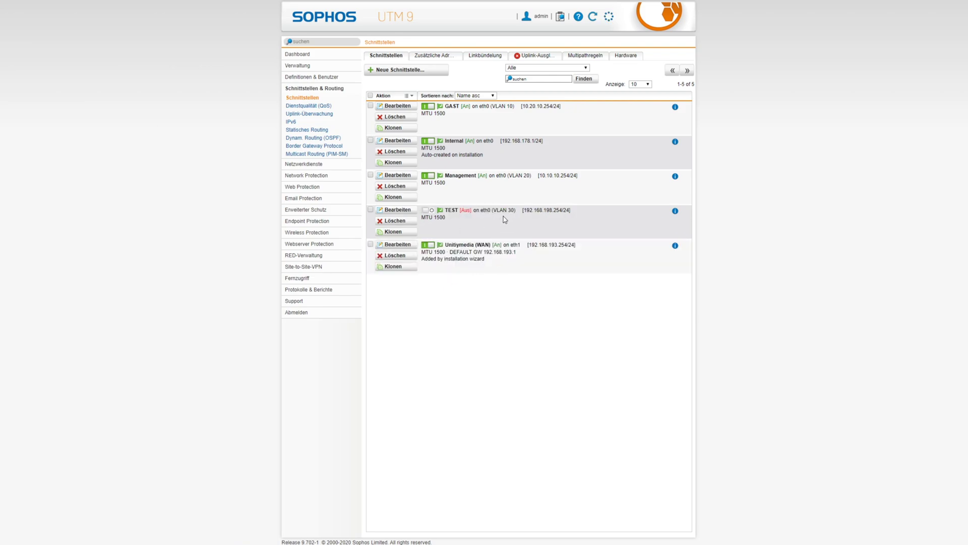
click(429, 211)
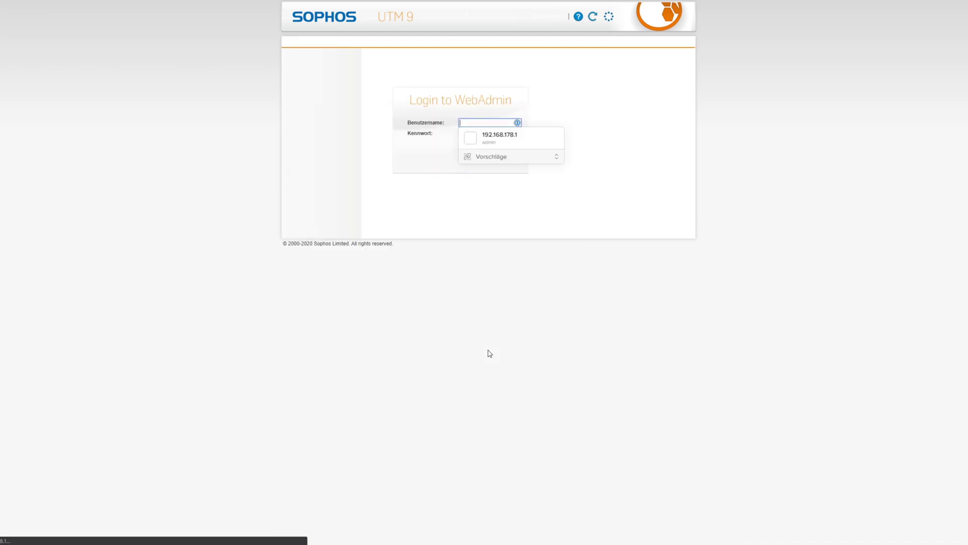
Step: Log back into WebAdmin using the saved autofill credentials
click(512, 134)
click(498, 146)
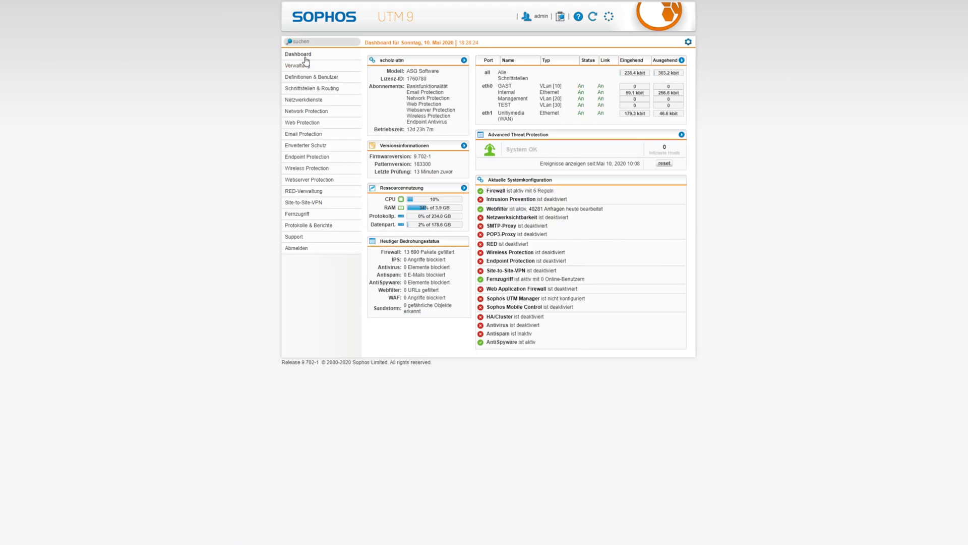
Step: Note TEST VLan [30] on the dashboard and go to Network Protection > Firewall rules
drag(507, 104, 563, 107)
click(307, 111)
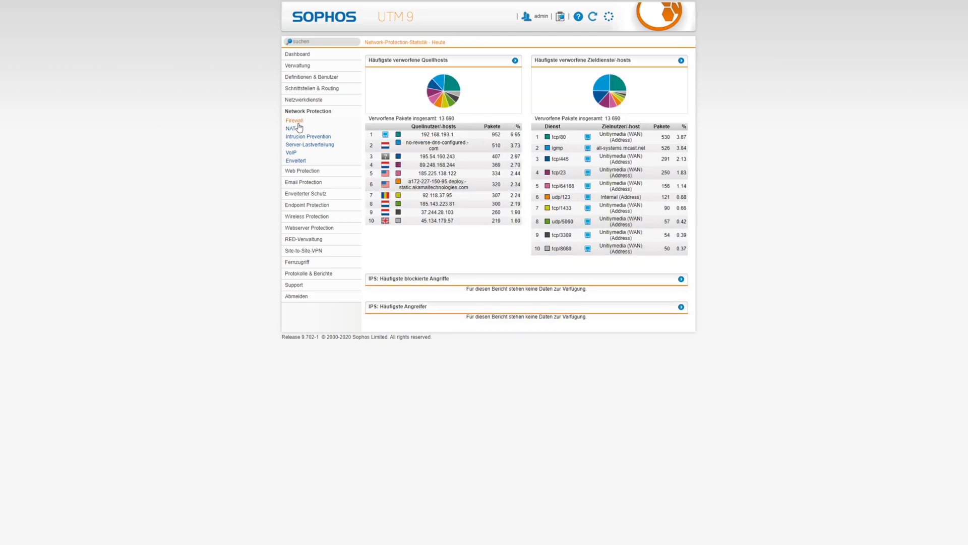
click(296, 121)
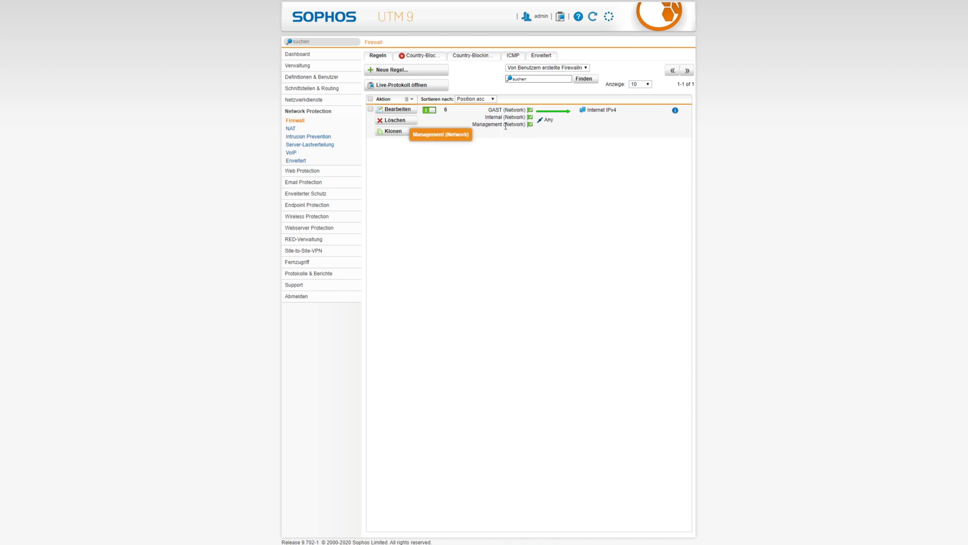
Step: Edit the Internet IPv4 rule, add TEST (Network) to its Quellen, and save
click(398, 109)
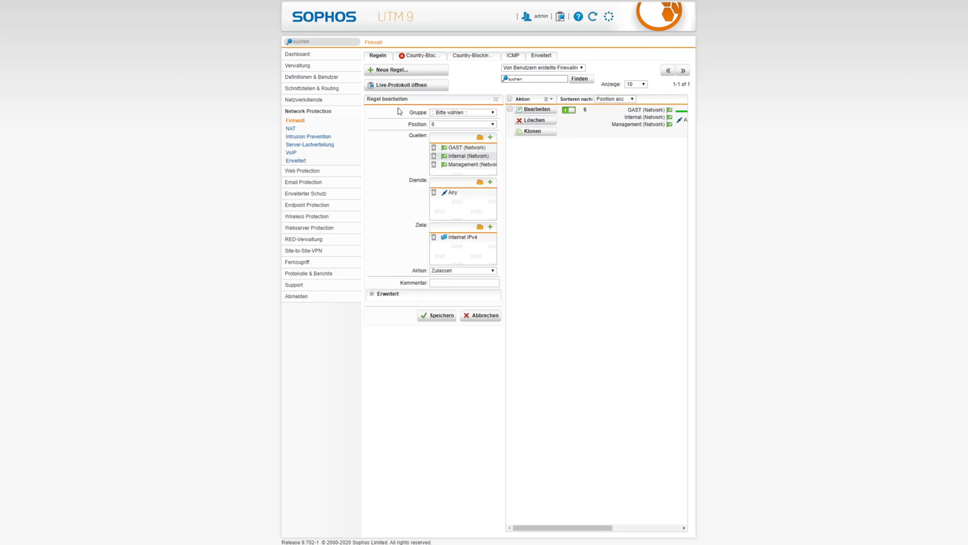
click(481, 139)
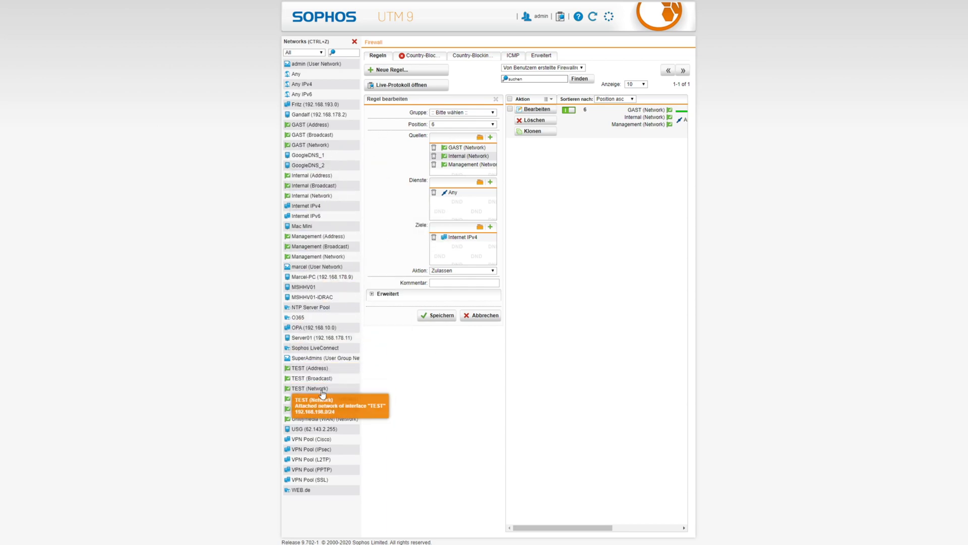
drag(313, 390, 457, 168)
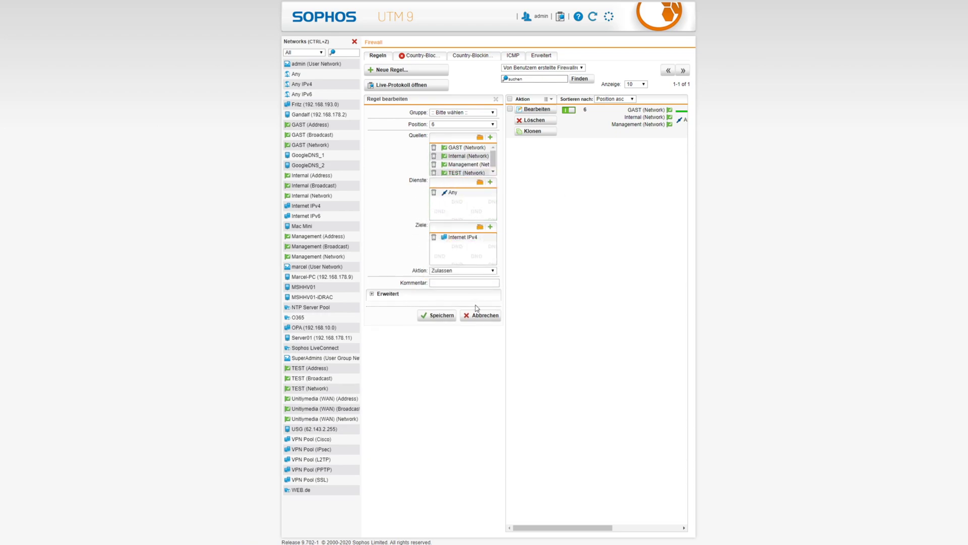
click(440, 317)
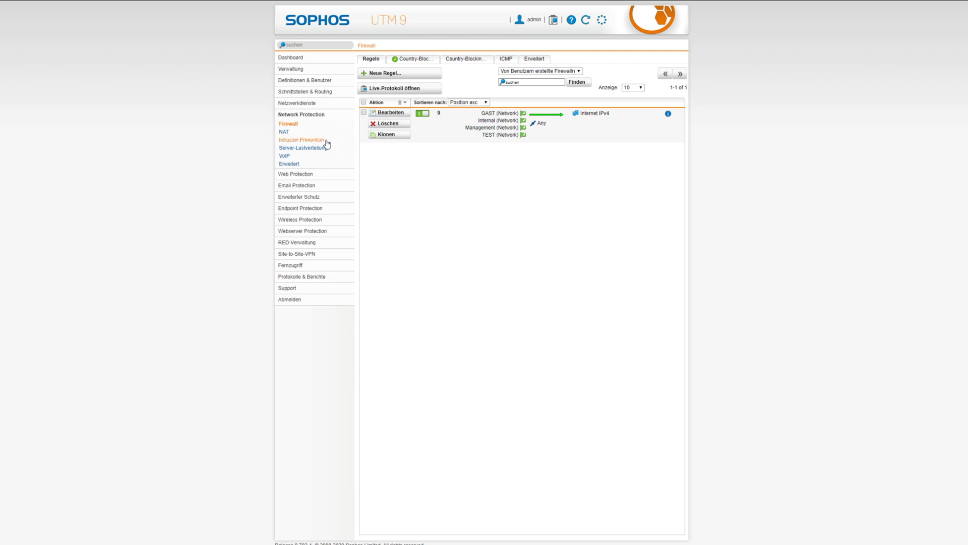
Step: Start a new masquerading rule with interface Unitymedia (WAN) and its primary address
click(282, 133)
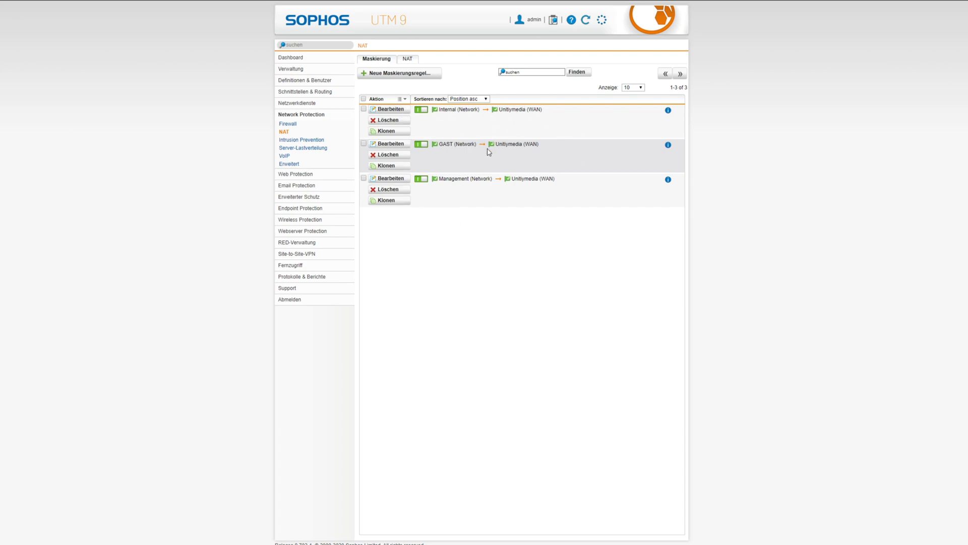
click(399, 74)
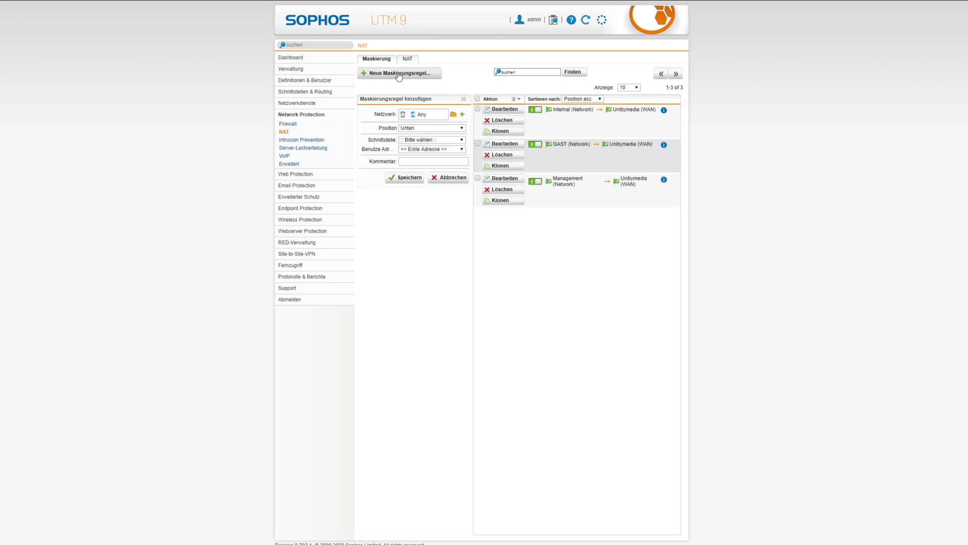
click(417, 140)
click(429, 180)
click(416, 150)
click(416, 150)
Step: Replace Any with TEST (Network) as the rule's network, save it and enable it
click(403, 115)
click(453, 116)
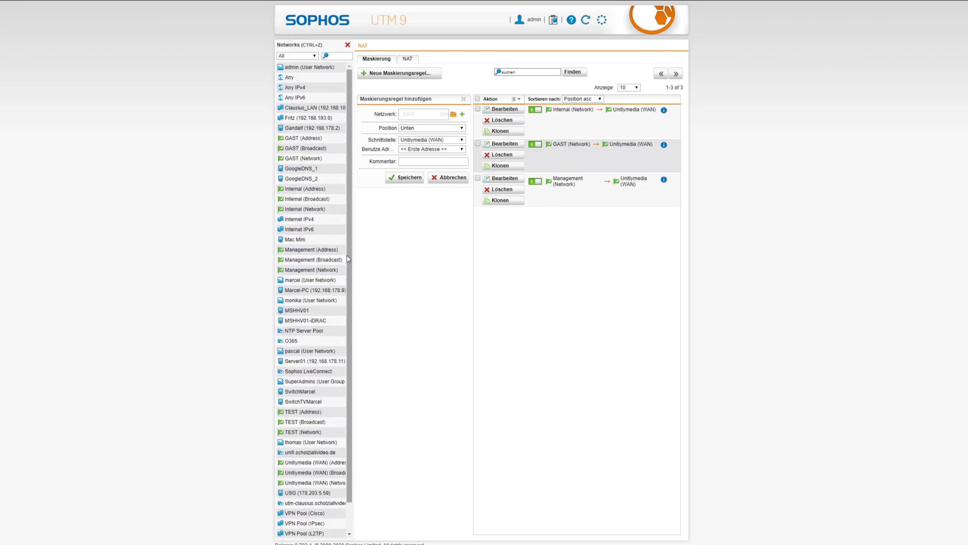
drag(303, 438, 408, 115)
click(406, 178)
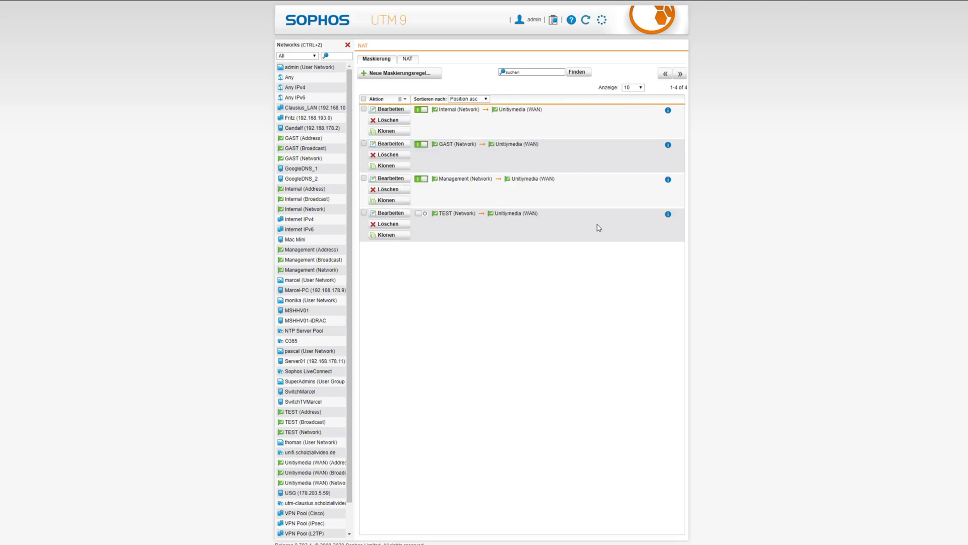
click(419, 216)
click(347, 45)
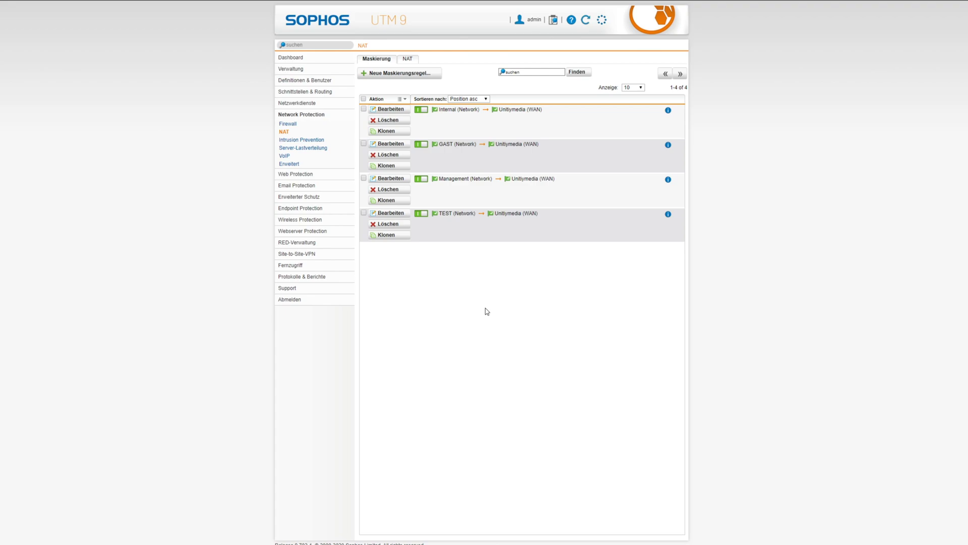
Step: Add TEST (Network) to Zugelassene Netzwerke on the DNS Allgemein tab
click(292, 104)
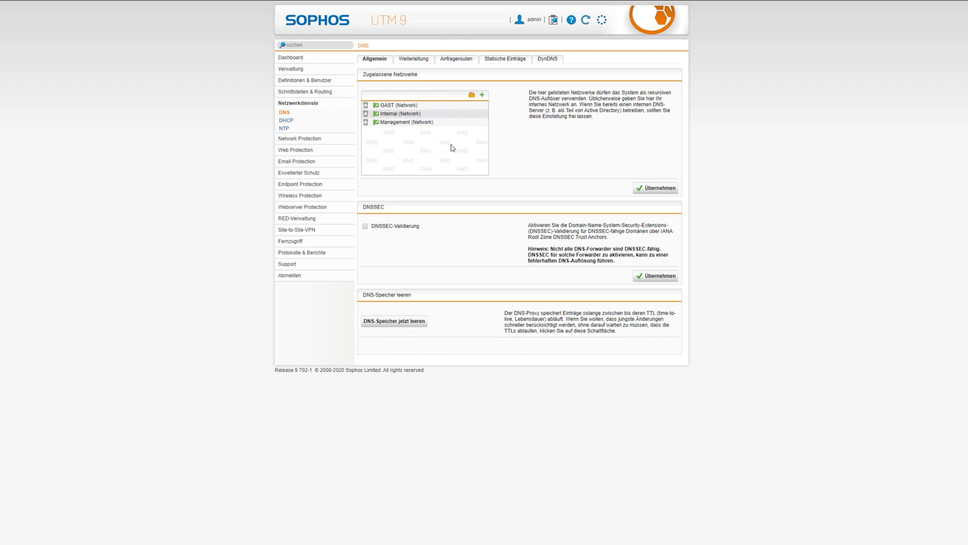
click(472, 96)
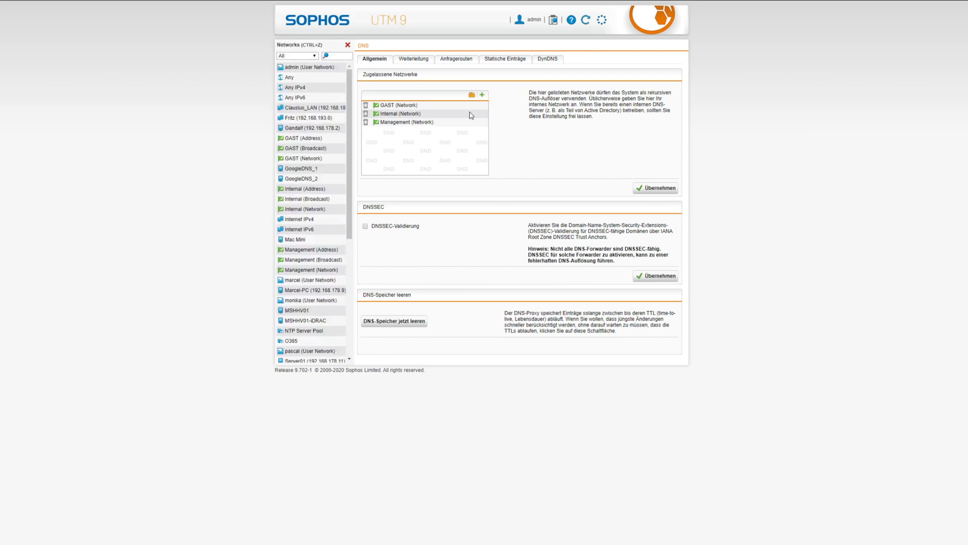
scroll(300, 306, down, 4)
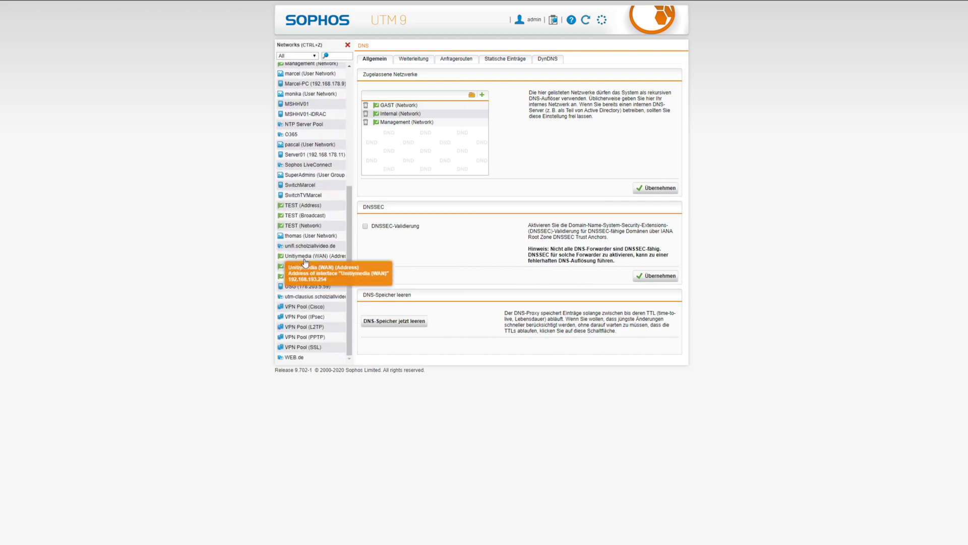
drag(301, 227, 414, 126)
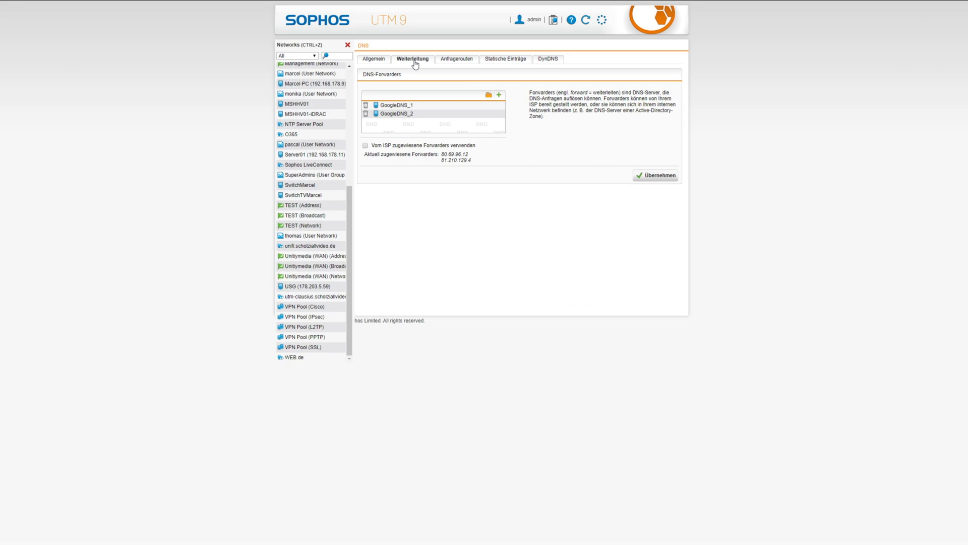
Step: Review the DNS forwarders GoogleDNS_1 and GoogleDNS_2 (8.8.4.4) on the Weiterleitung tab
mouse_move(394, 108)
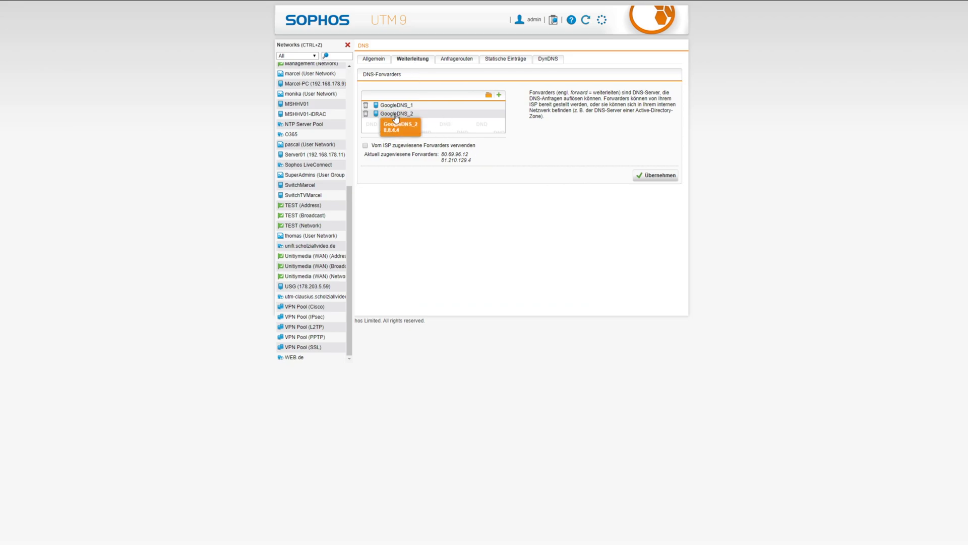